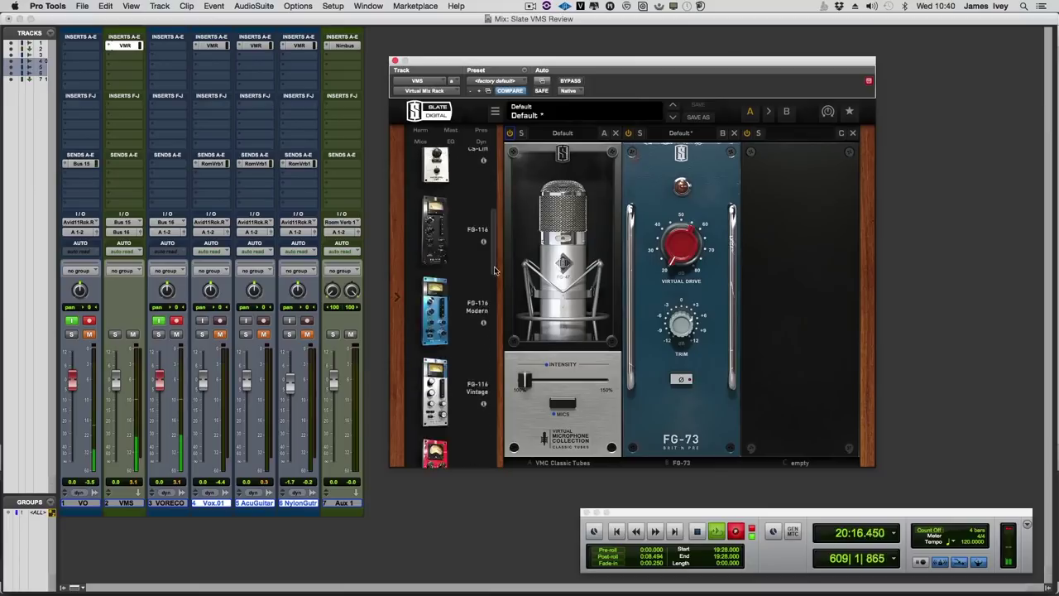
Examine the Virtual Drive and Trim controls of the FG-73 preamp in the second rack slot.
scroll(493, 296, up, 10)
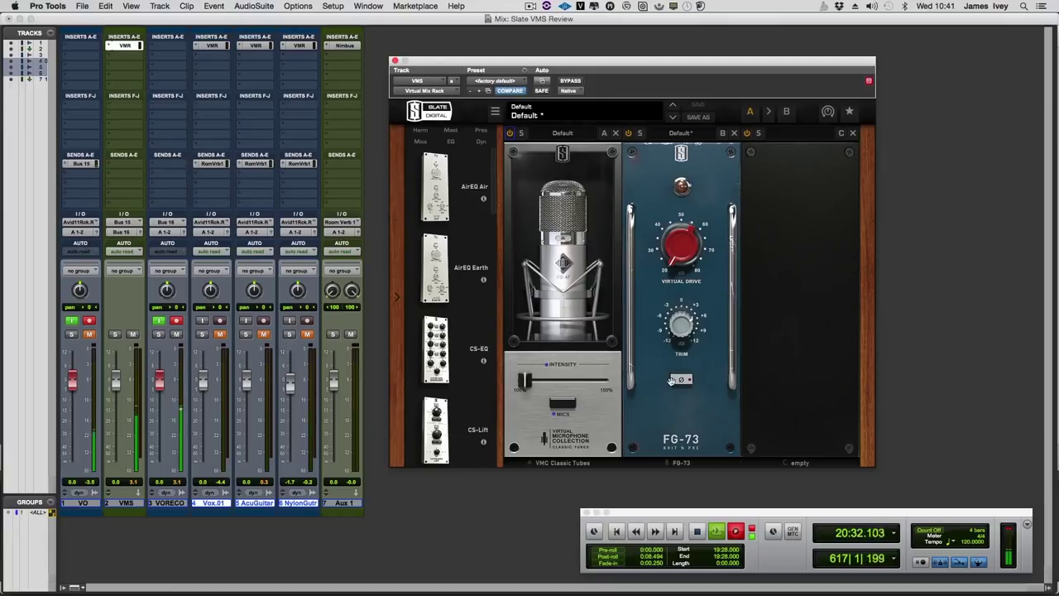
mouse_move(671, 258)
mouse_down()
mouse_move(669, 109)
mouse_move(671, 269)
mouse_up()
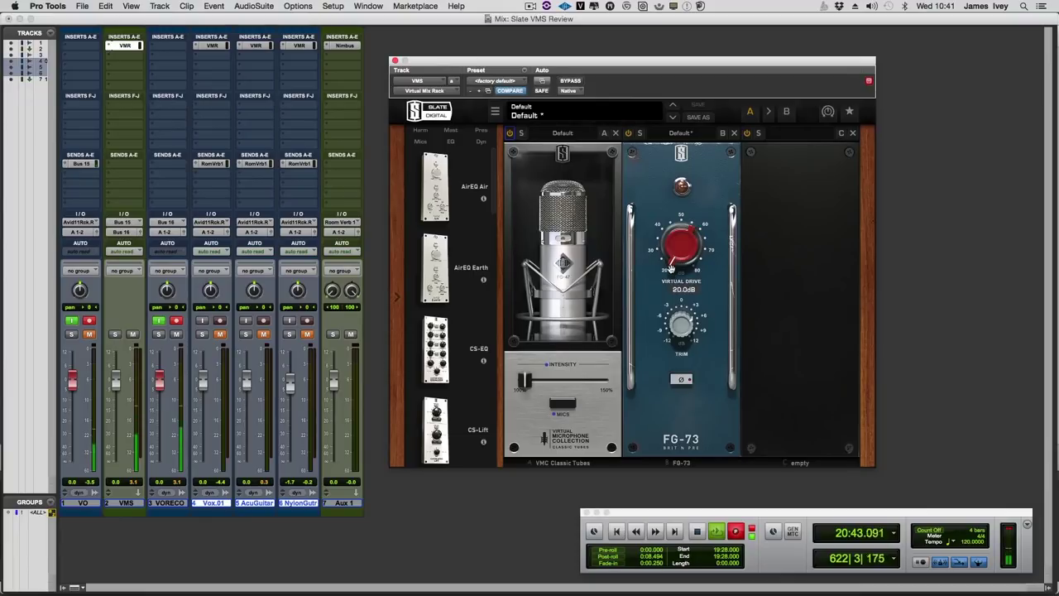
click(680, 329)
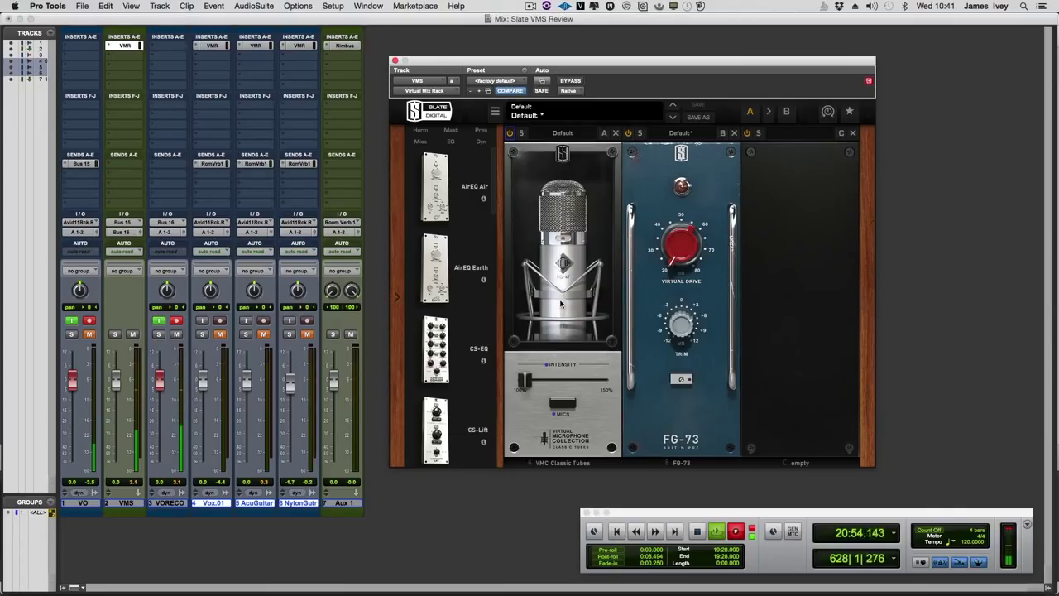
Switch the Classic Tubes microphone module to the FG-800 model and close its microphone list.
click(563, 406)
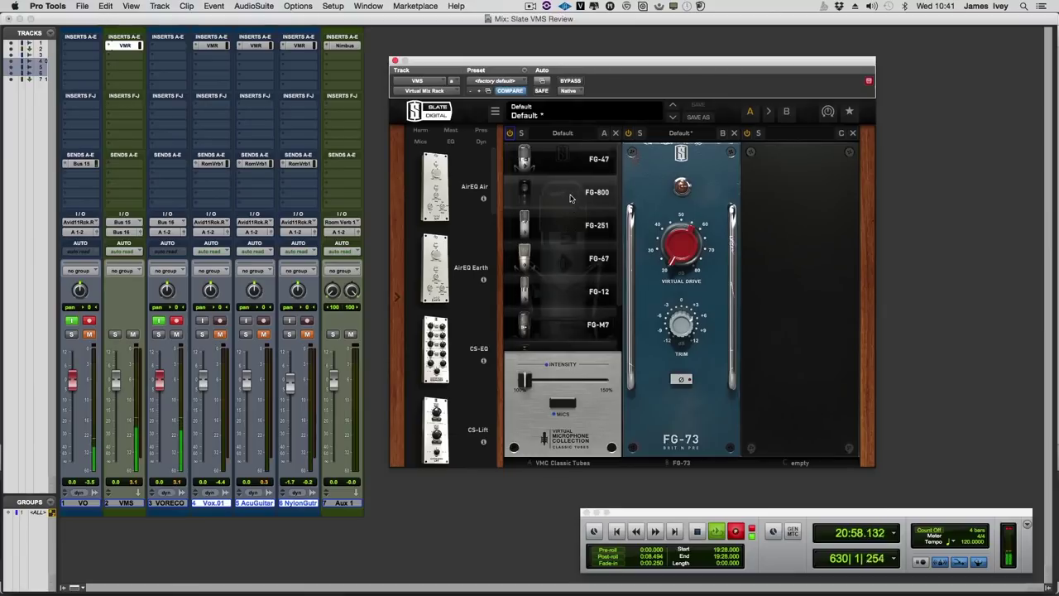
click(565, 281)
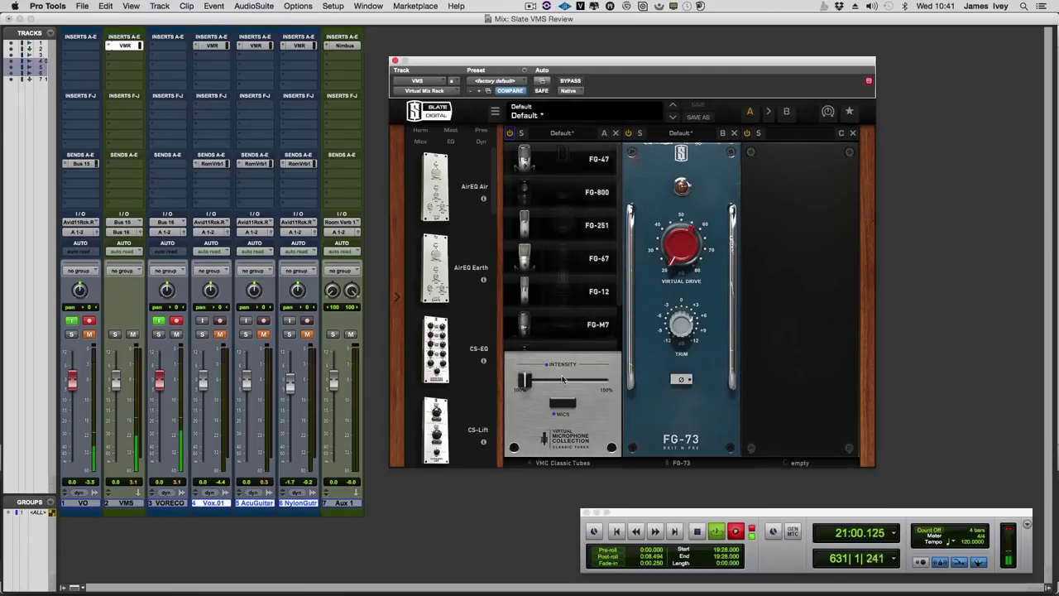
click(563, 405)
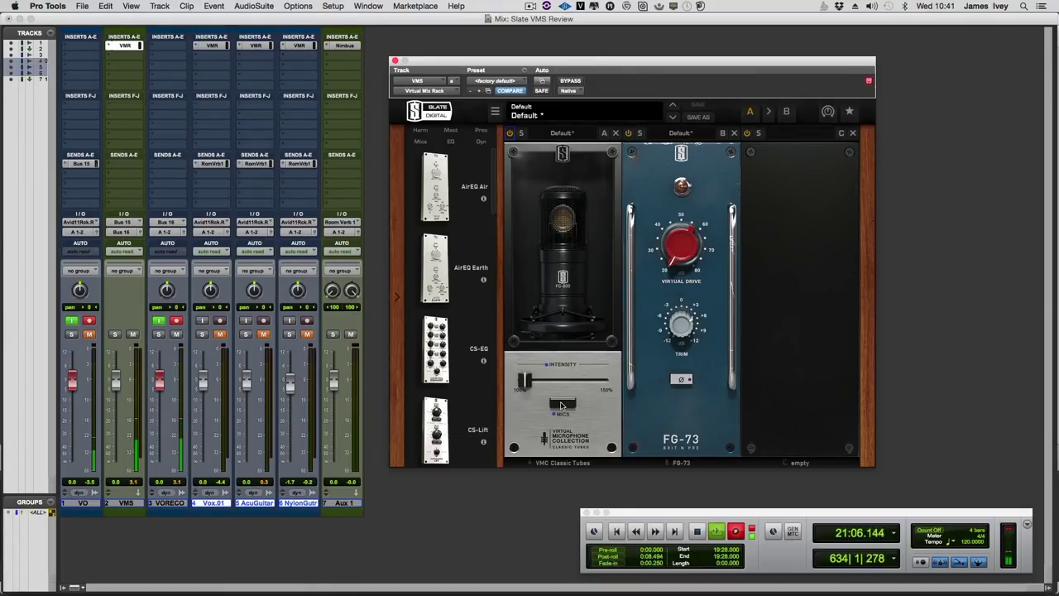
Try the FG-800's Intensity at 150% and return it to 100%.
mouse_move(526, 382)
drag(524, 382, 618, 383)
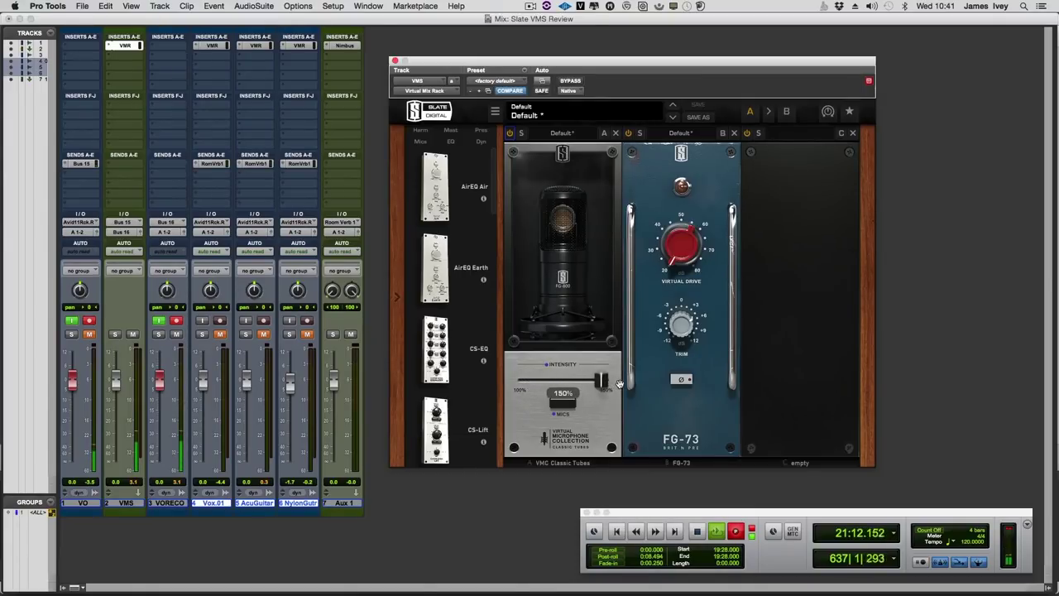
drag(602, 382, 526, 379)
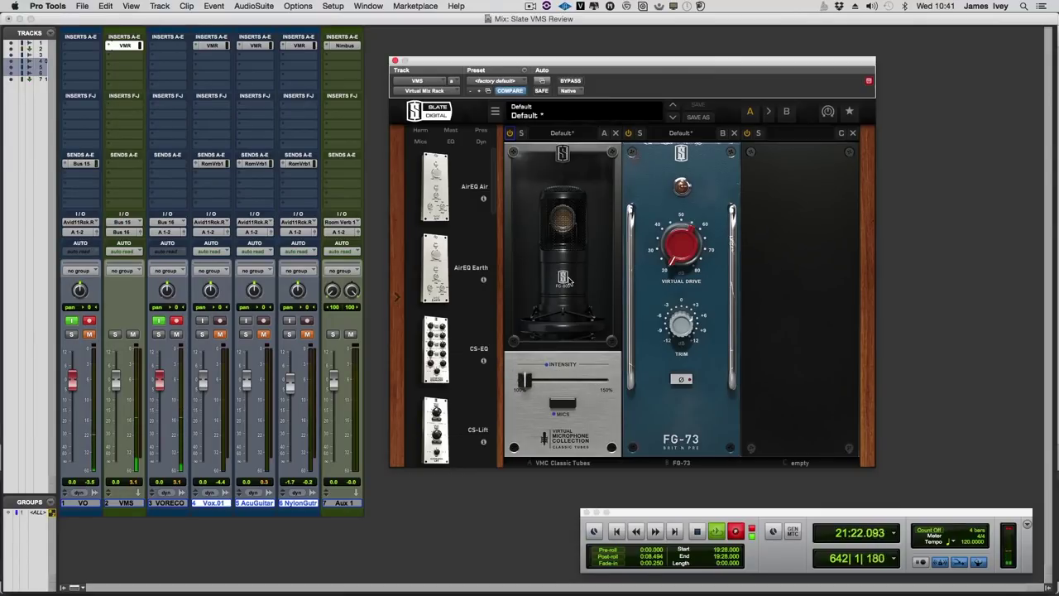
Switch the microphone module from the FG-800 to the FG-251 model and close the microphone list.
click(566, 403)
drag(573, 229, 561, 368)
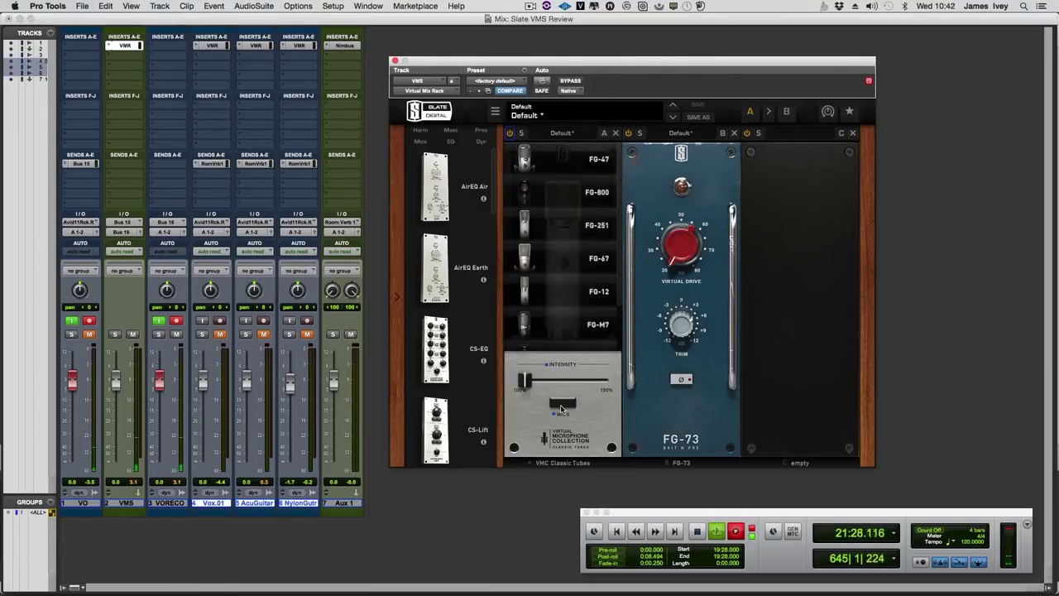
click(563, 405)
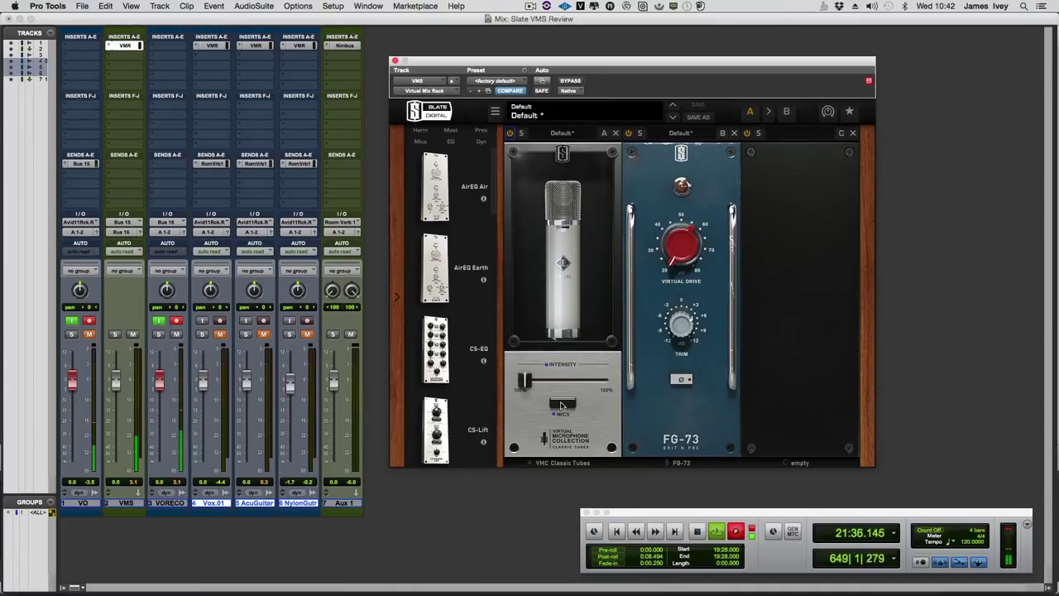
Switch the microphone module to the FG-67 model and show the selected microphone.
click(561, 406)
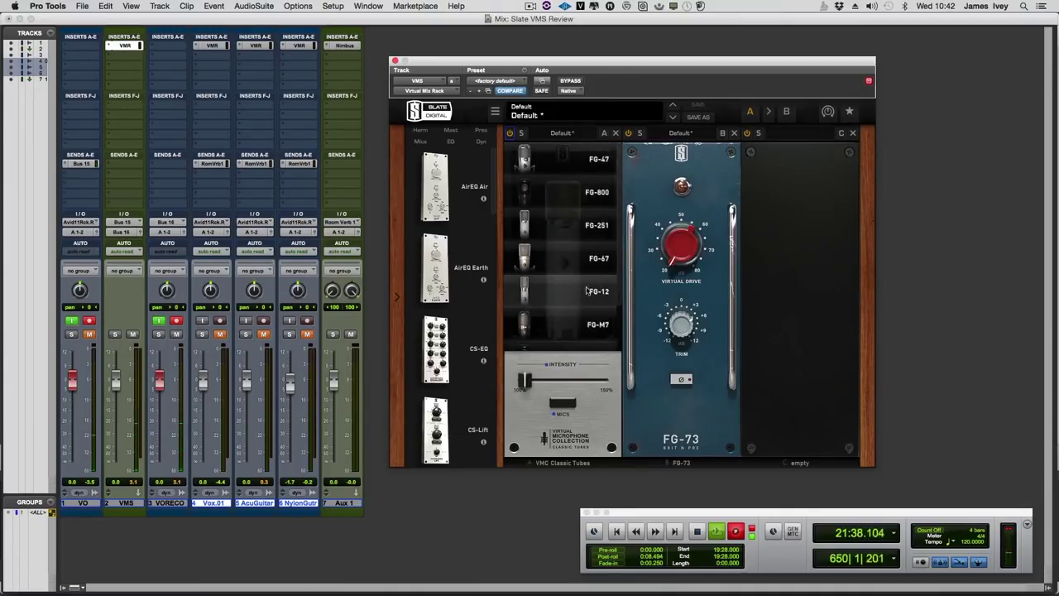
click(589, 258)
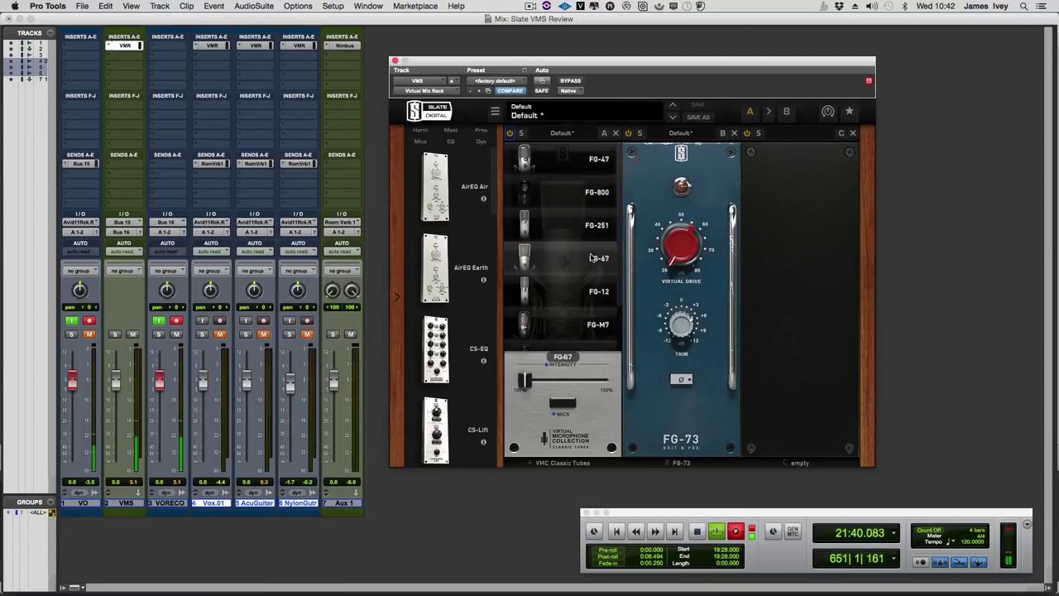
click(567, 403)
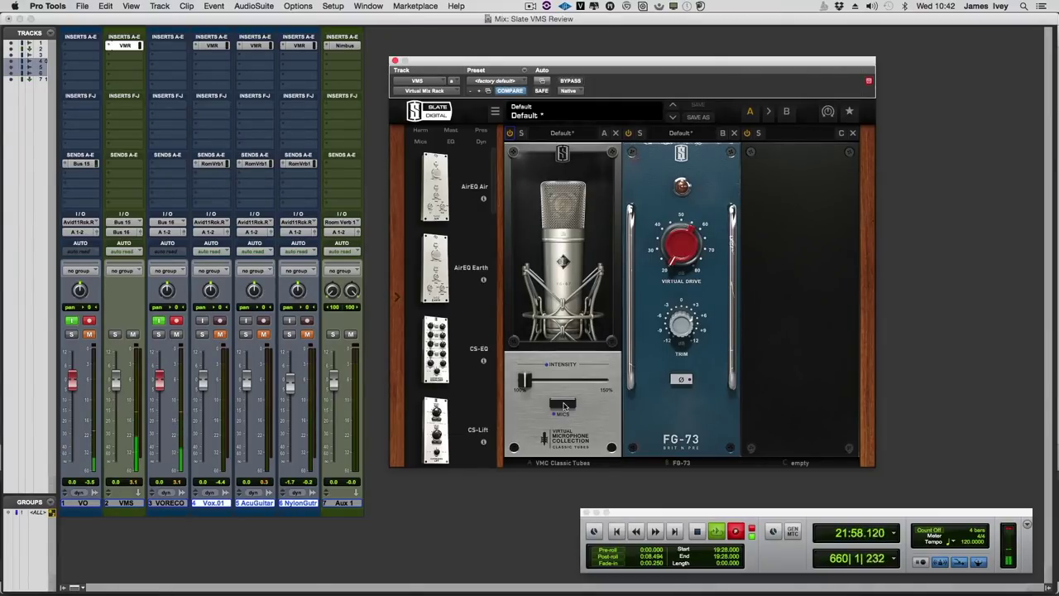
Change the emulated microphone from the FG-67 to the FG-12 and close the list.
click(563, 404)
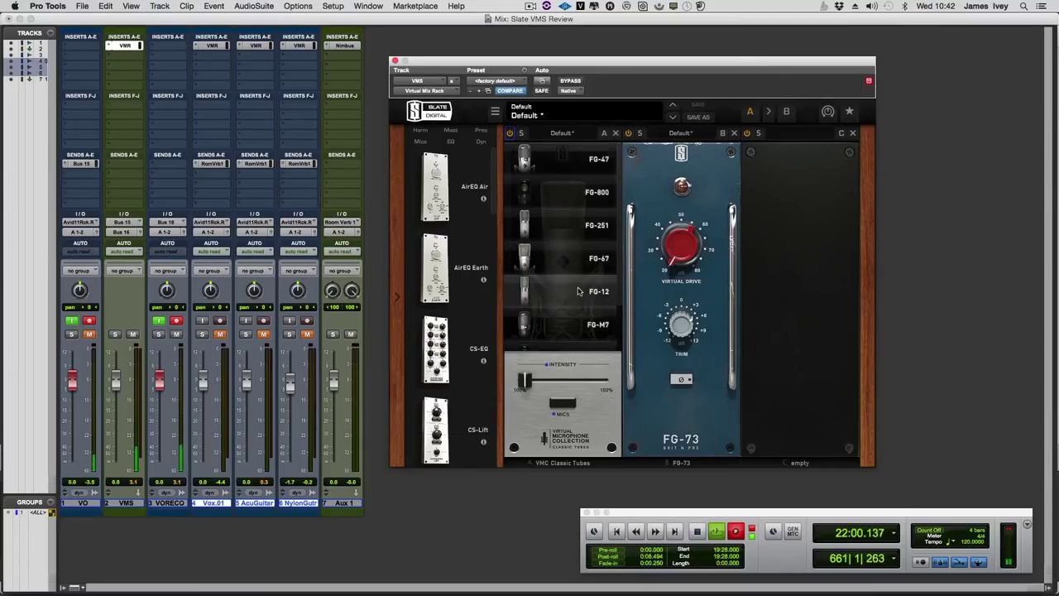
click(579, 291)
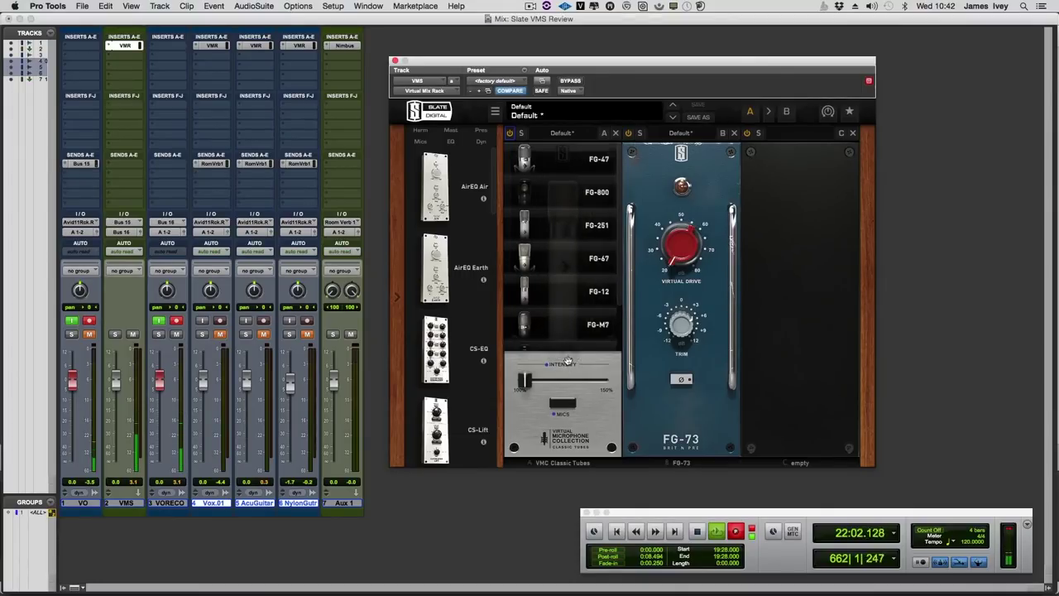
click(561, 404)
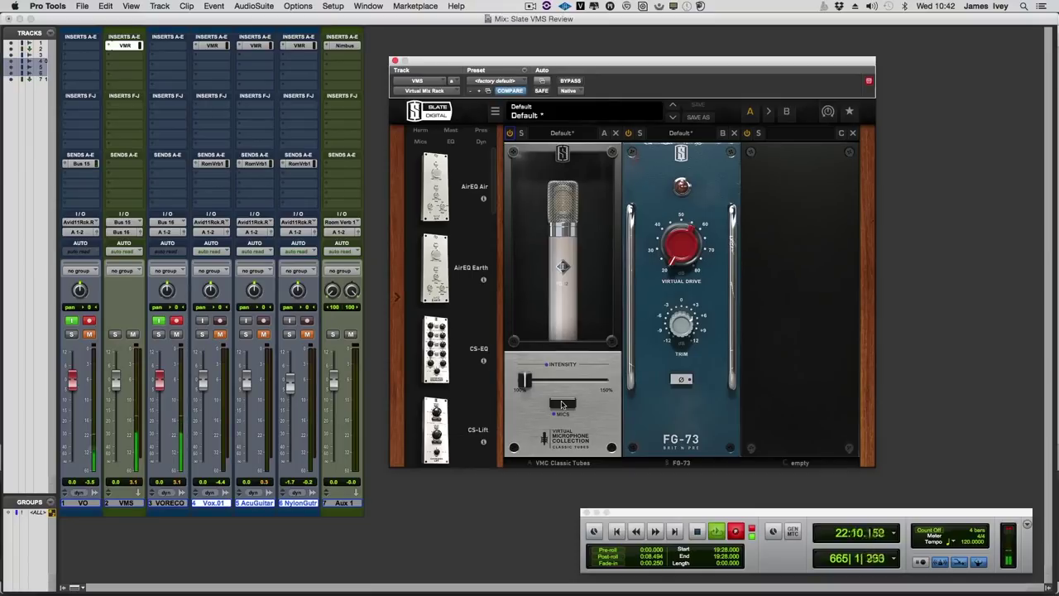
Switch the microphone module to the FG-M7 model and close the microphone list.
click(561, 404)
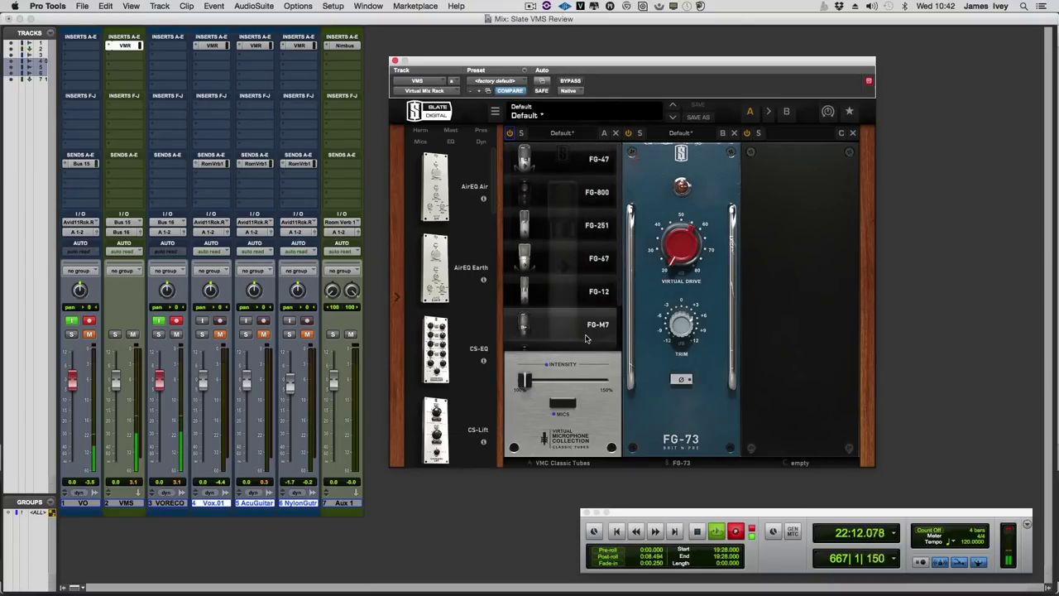
click(590, 325)
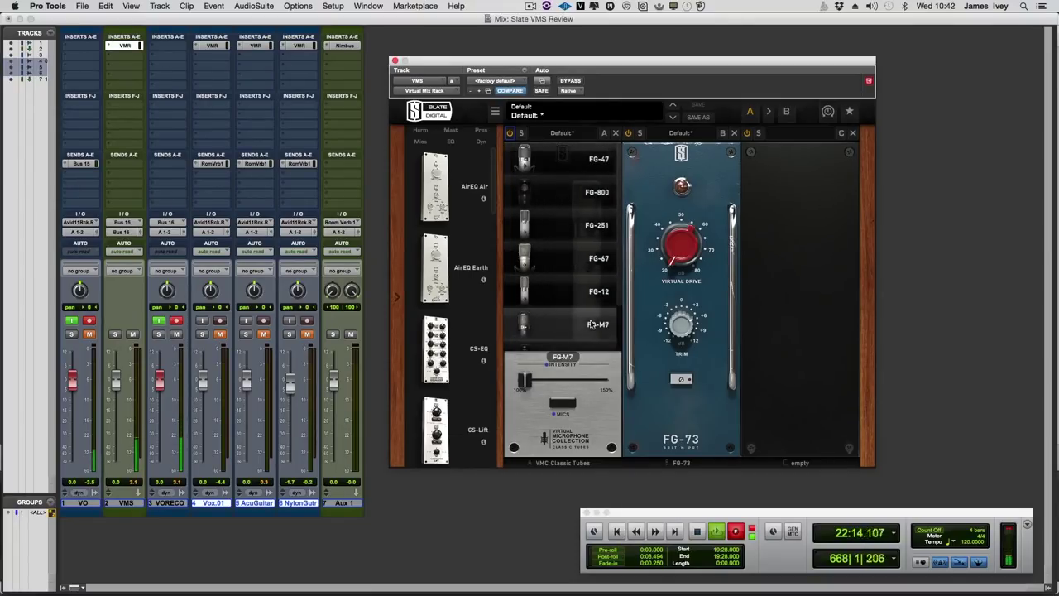
click(563, 405)
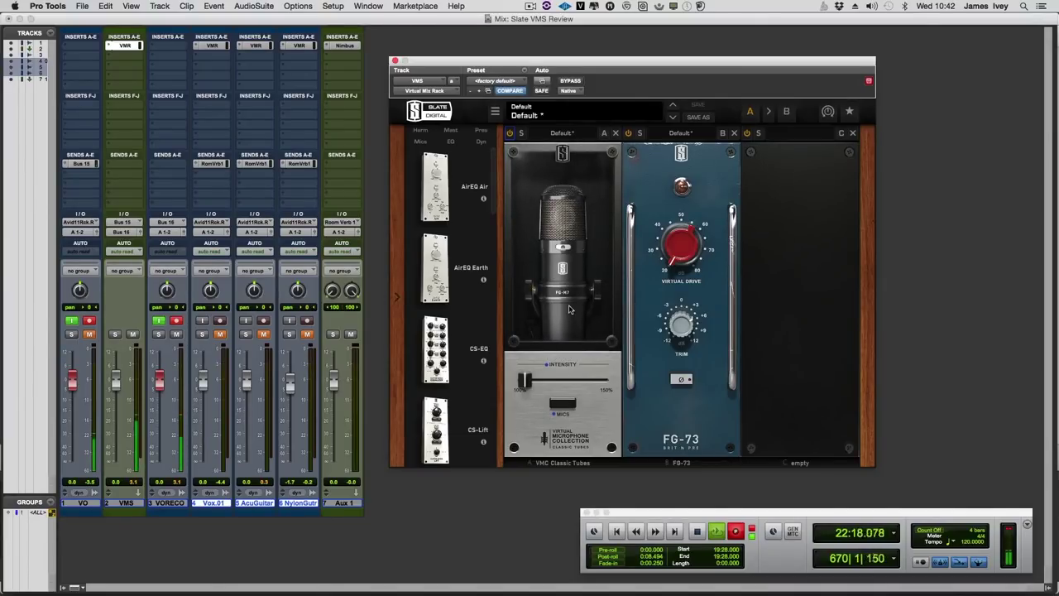
Choose the FG-800M further down the microphone list and return to the microphone view.
click(561, 405)
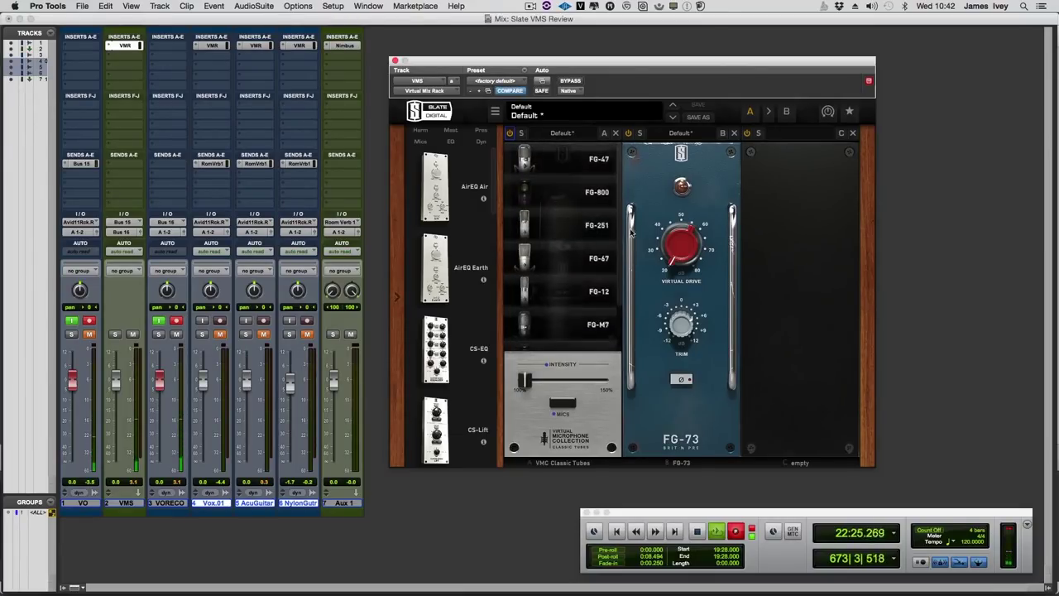
scroll(616, 291, down, 3)
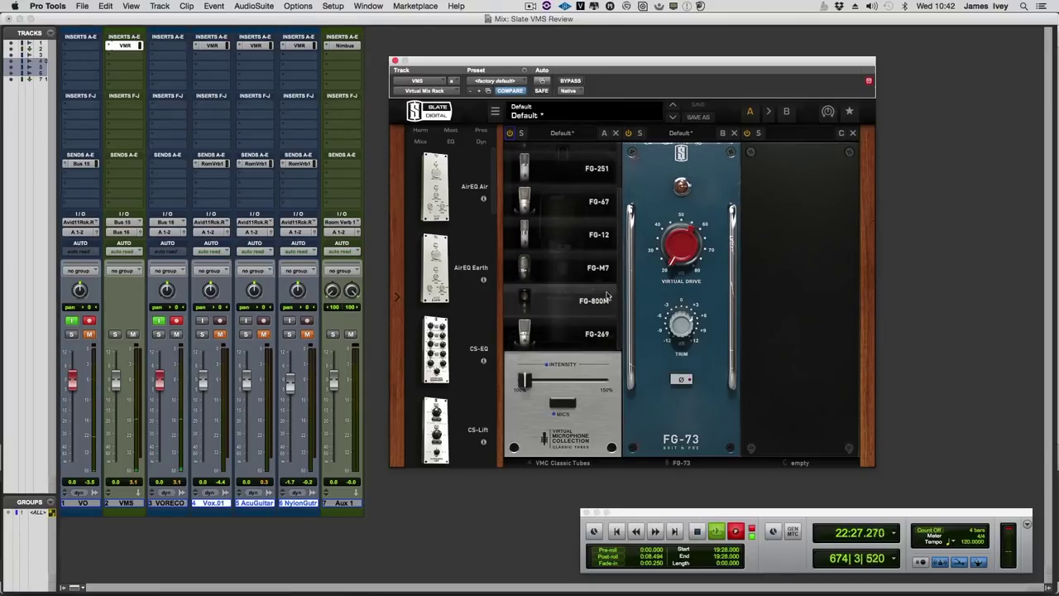
click(577, 301)
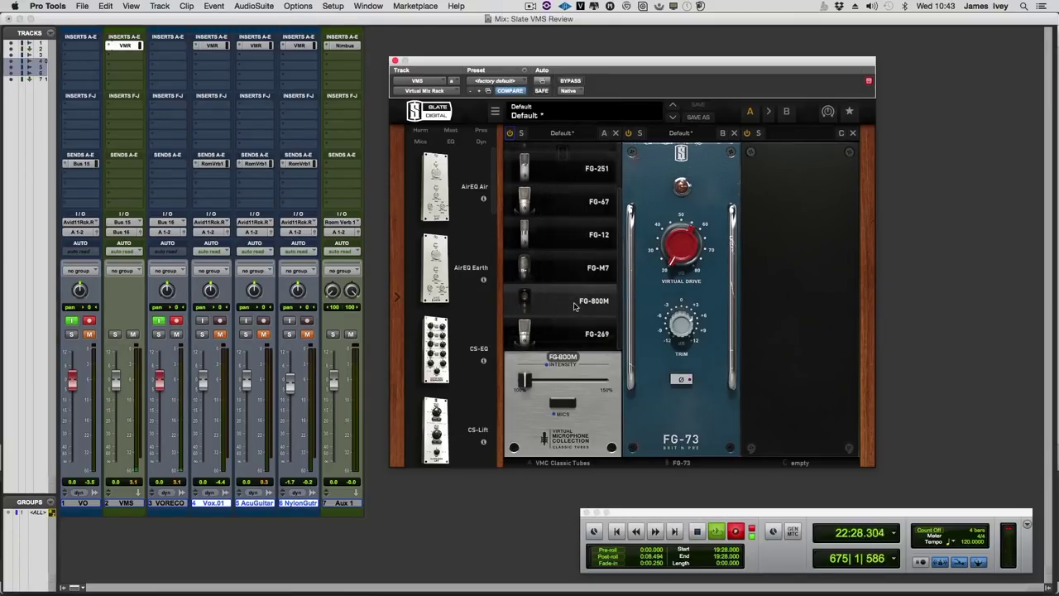
click(562, 404)
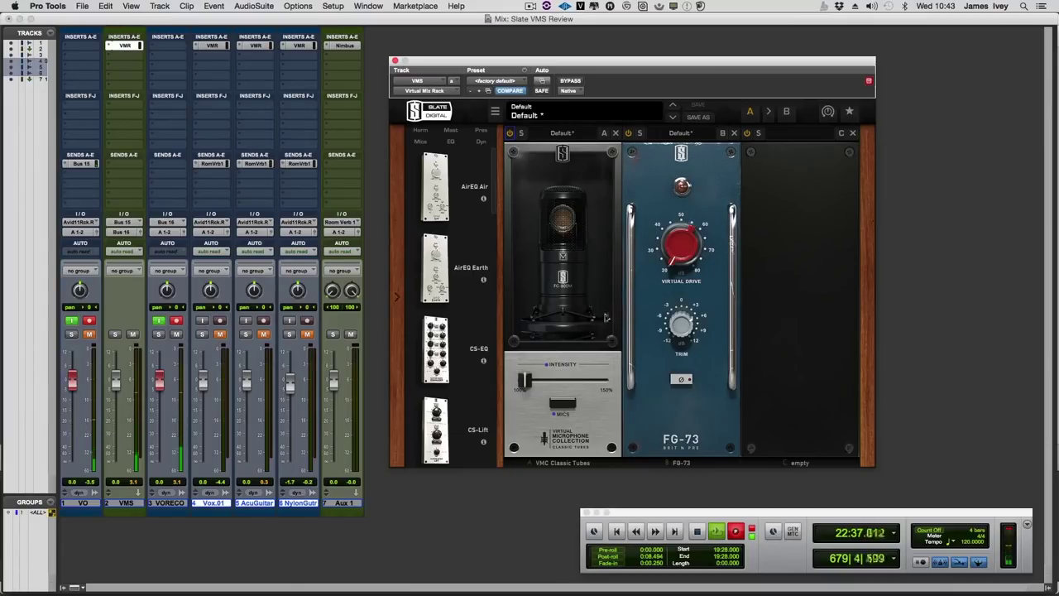
Switch the microphone module to the FG-269, the last model in the microphone list.
click(561, 405)
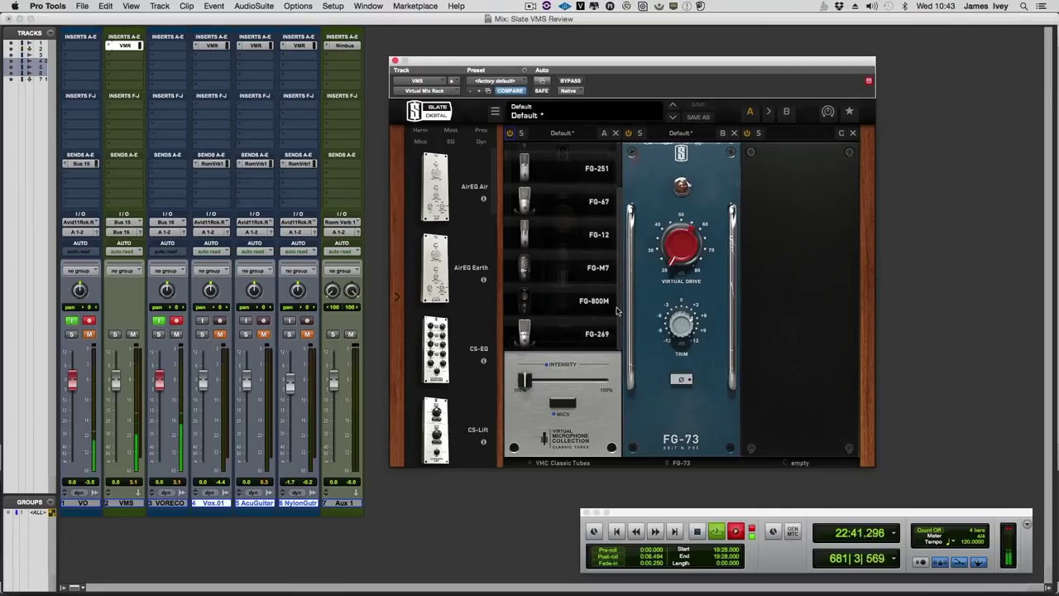
click(561, 405)
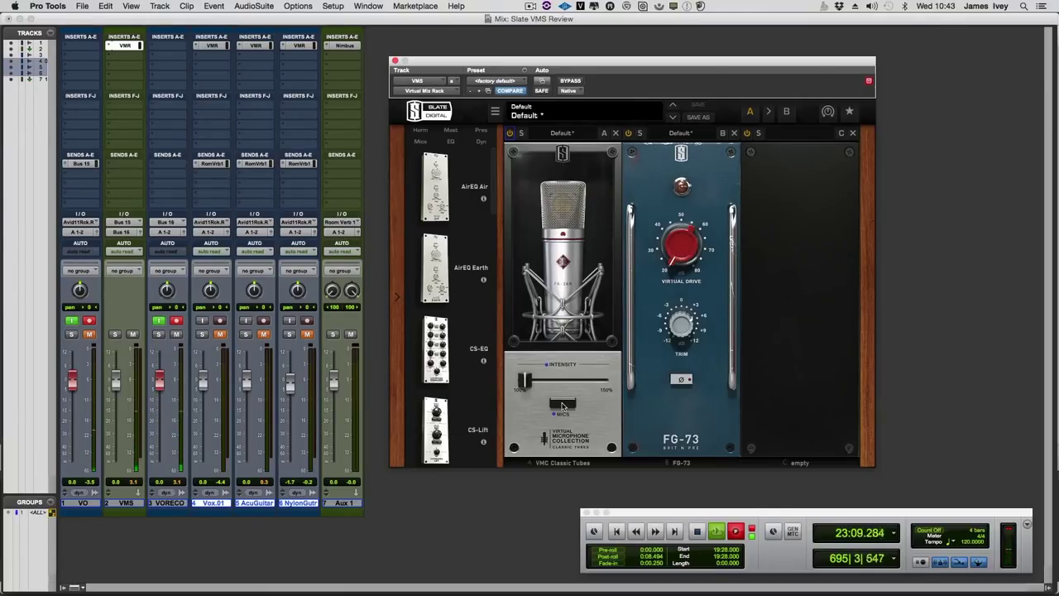
Set the microphone module back to the FG-12 model in place of the FG-269.
click(562, 405)
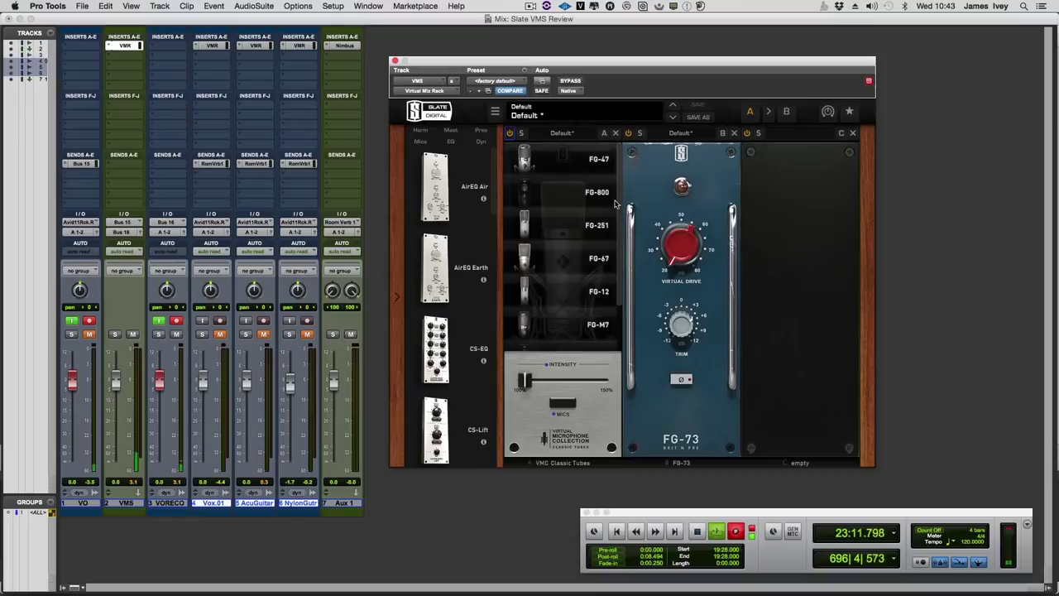
click(590, 293)
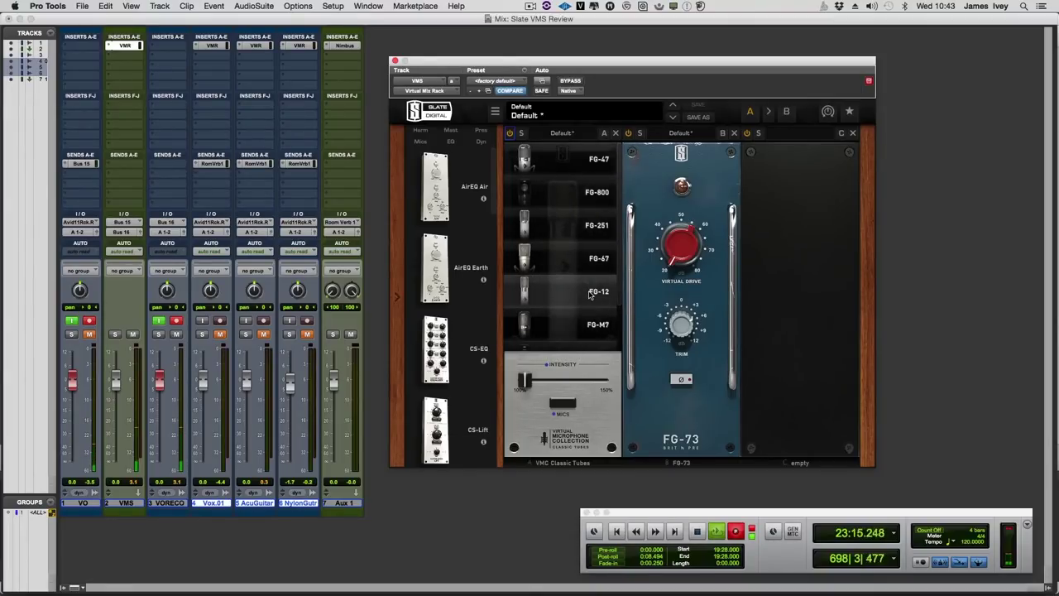
click(556, 405)
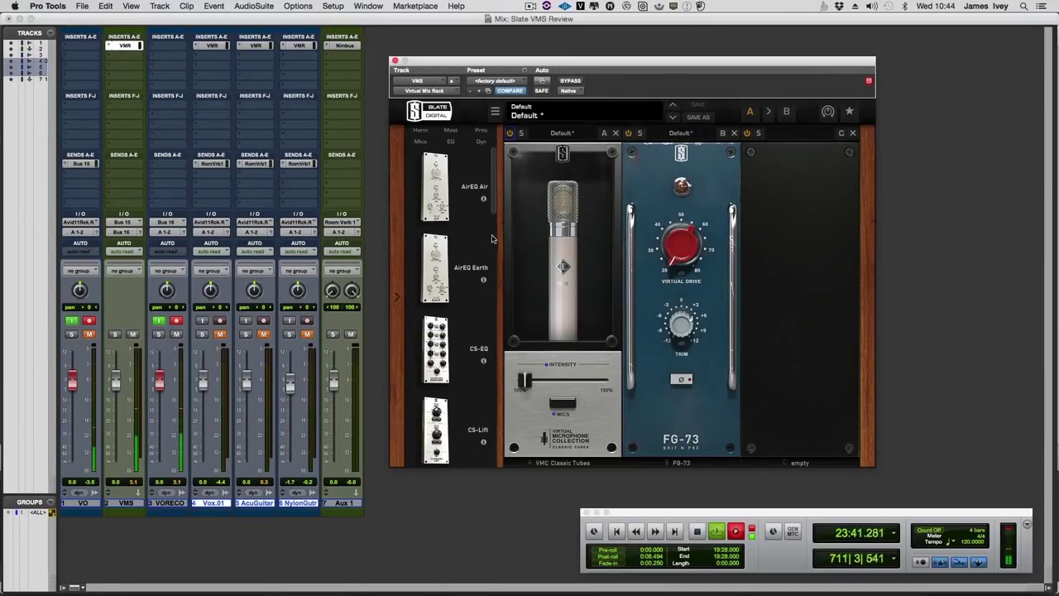
Load the FG-76 preamp into the second rack slot and remove the FG-73 from the rack.
scroll(491, 216, down, 2)
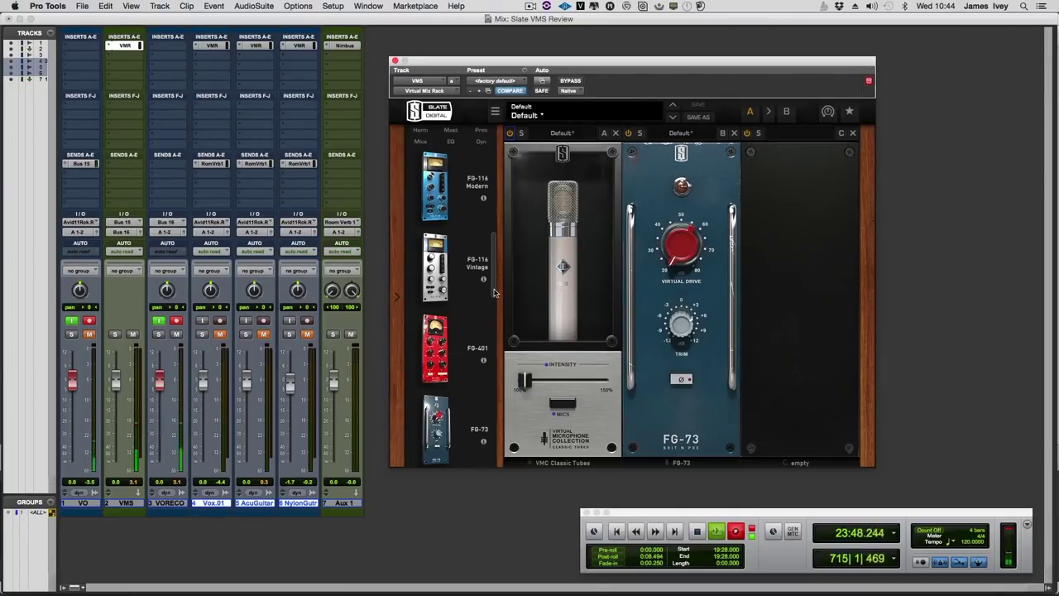
scroll(493, 287, down, 5)
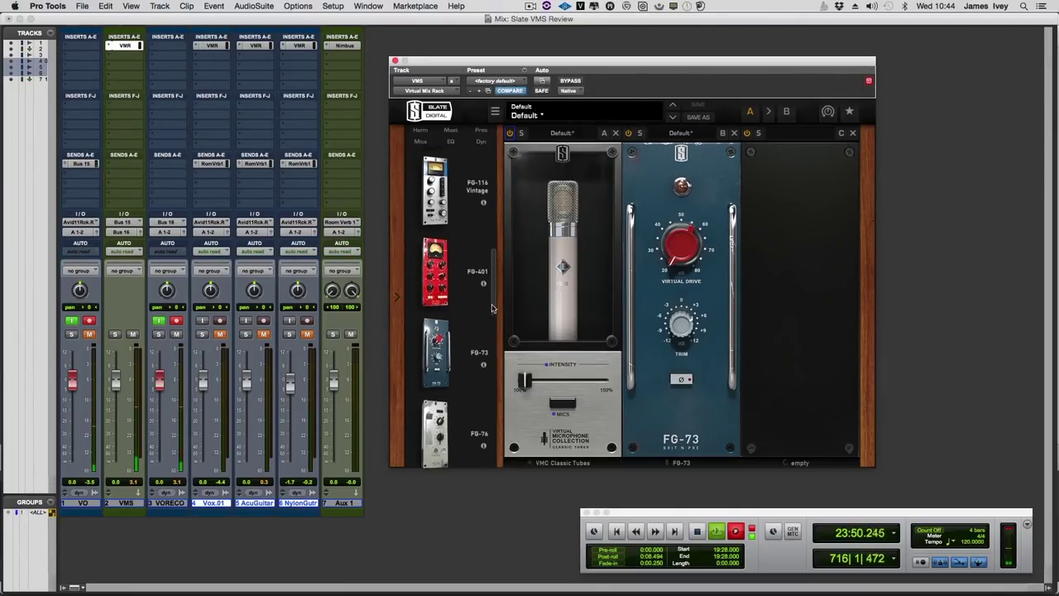
drag(430, 328, 665, 389)
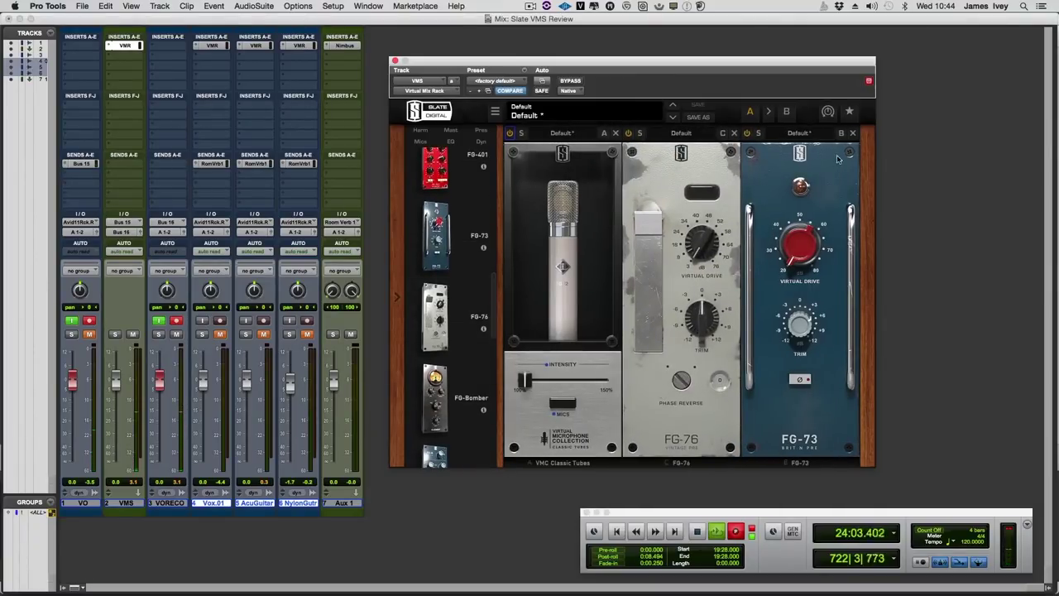
click(851, 134)
Raise the FG-76 preamp's Virtual Drive and adjust its Trim to hear the effect.
drag(702, 248, 694, 221)
drag(699, 311, 691, 208)
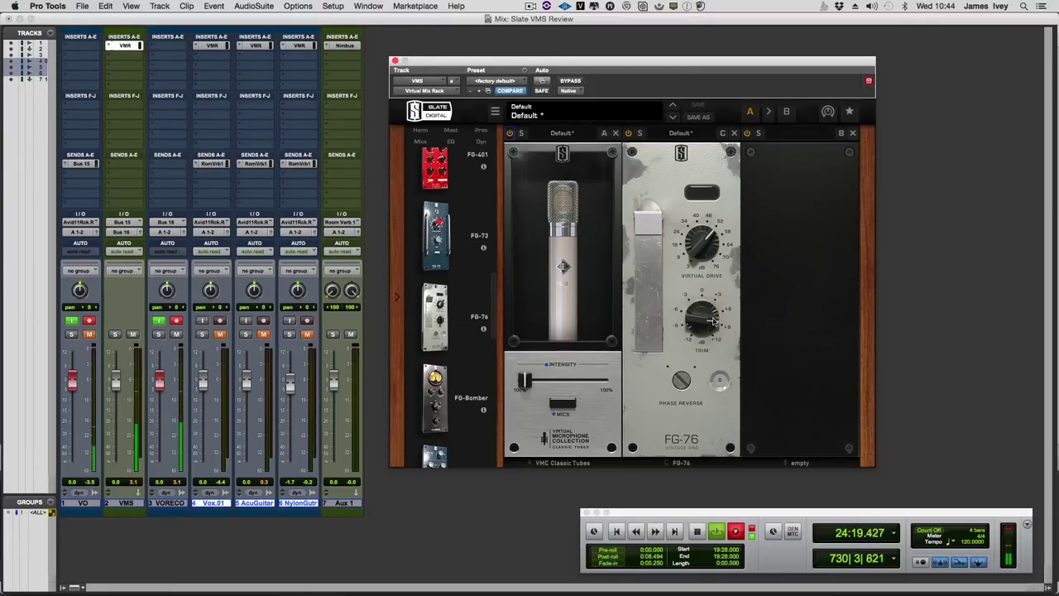
drag(701, 316, 700, 320)
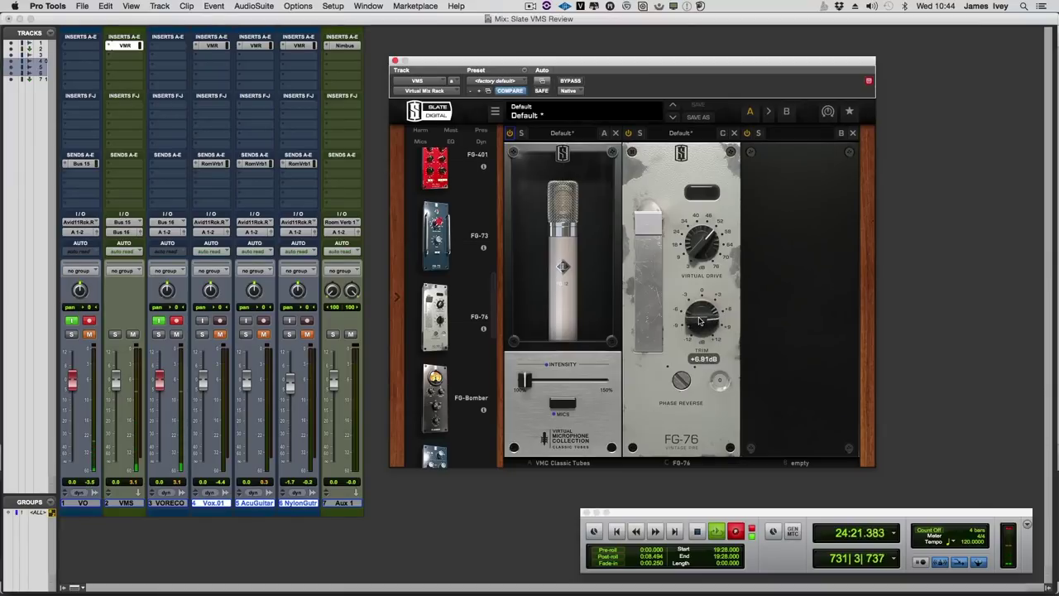
Remove the FG-76 from the rack and load the FG-73 preamp into the second slot.
click(732, 133)
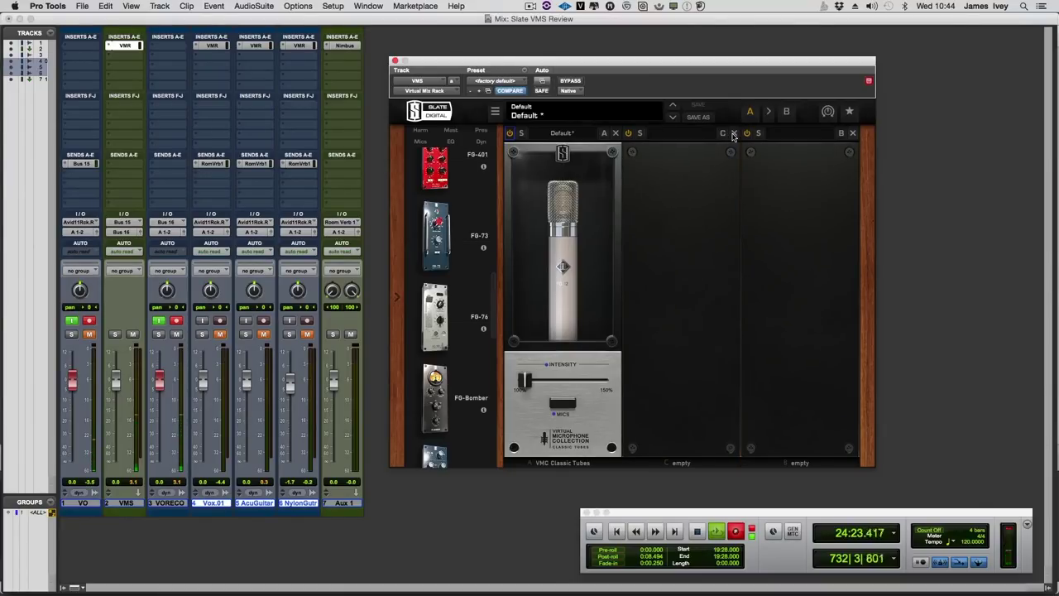
drag(428, 259, 679, 300)
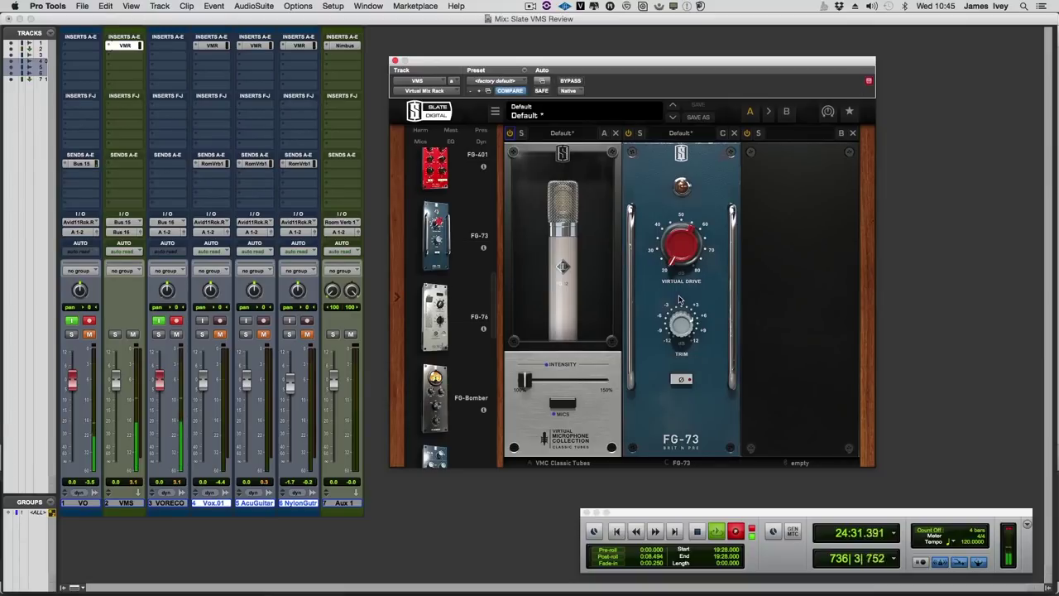